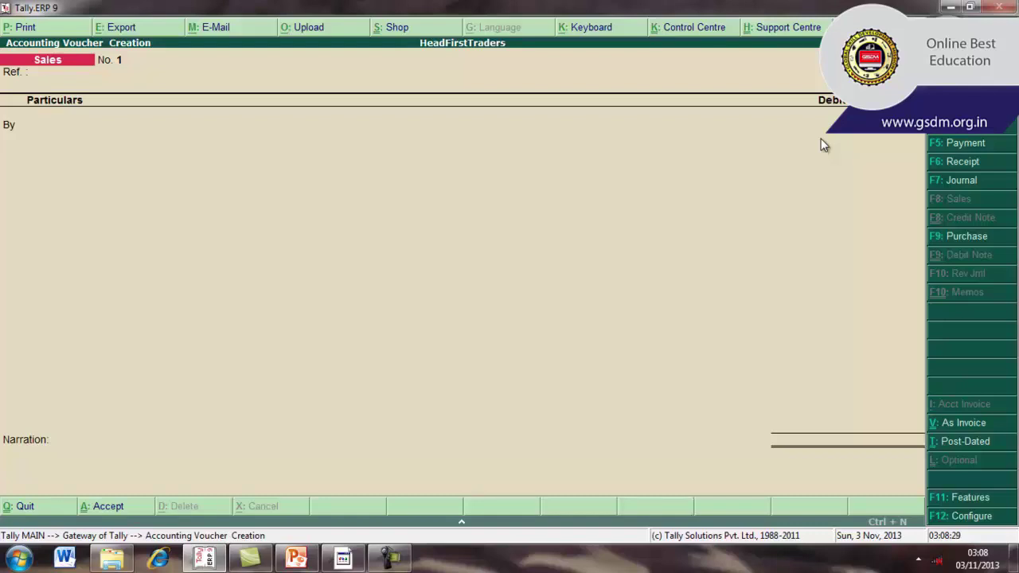
Date the sales voucher 5 April and enter sale/2/10 as its reference.
key(Return)
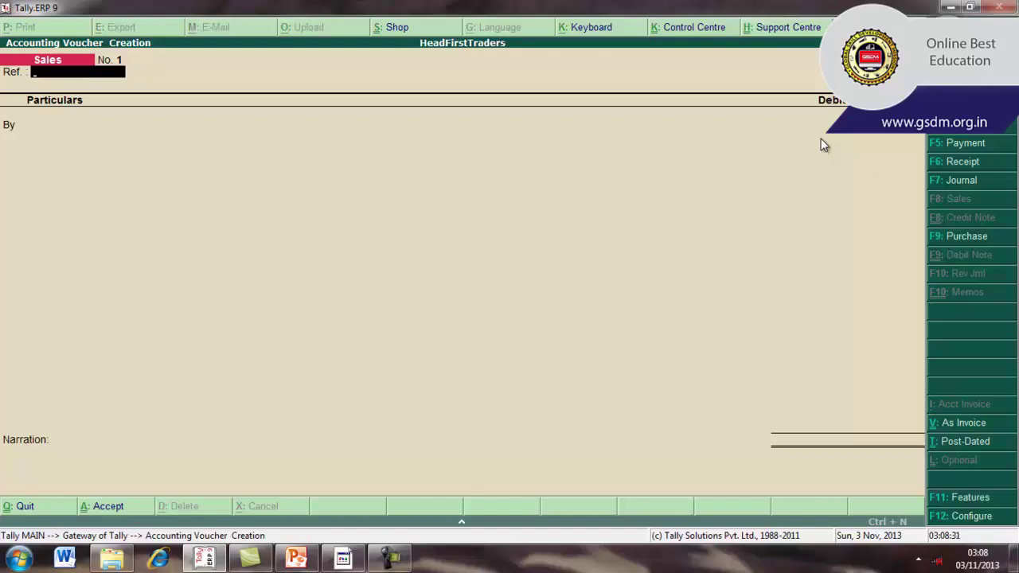
key(Return)
key(BackSpace)
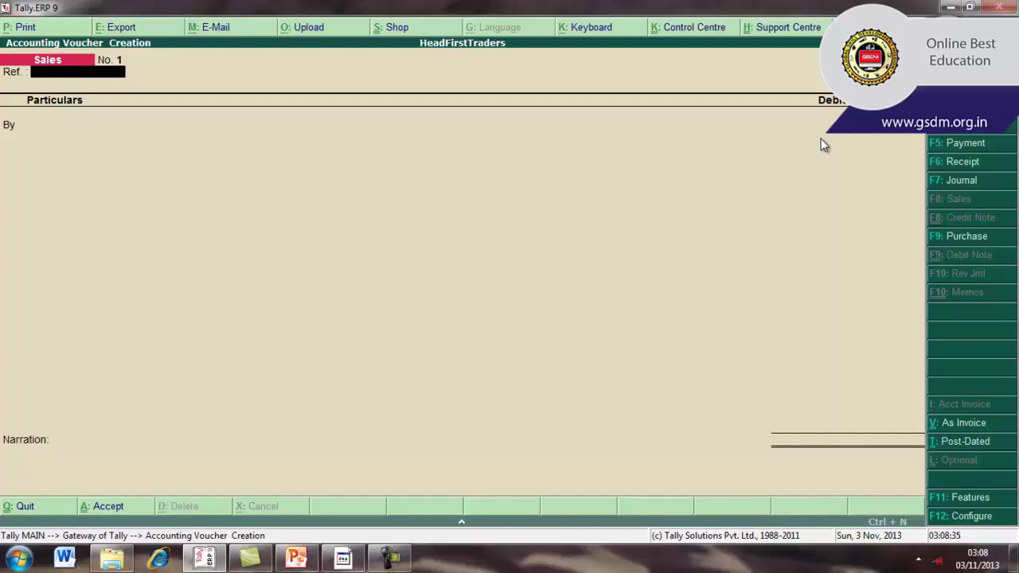
key(F2)
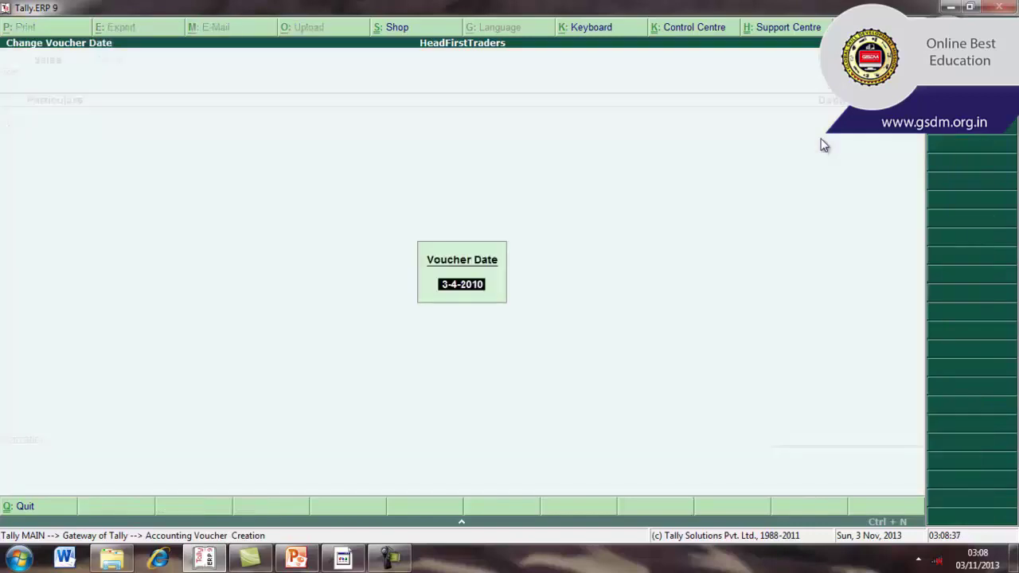
text(5-4-2013)
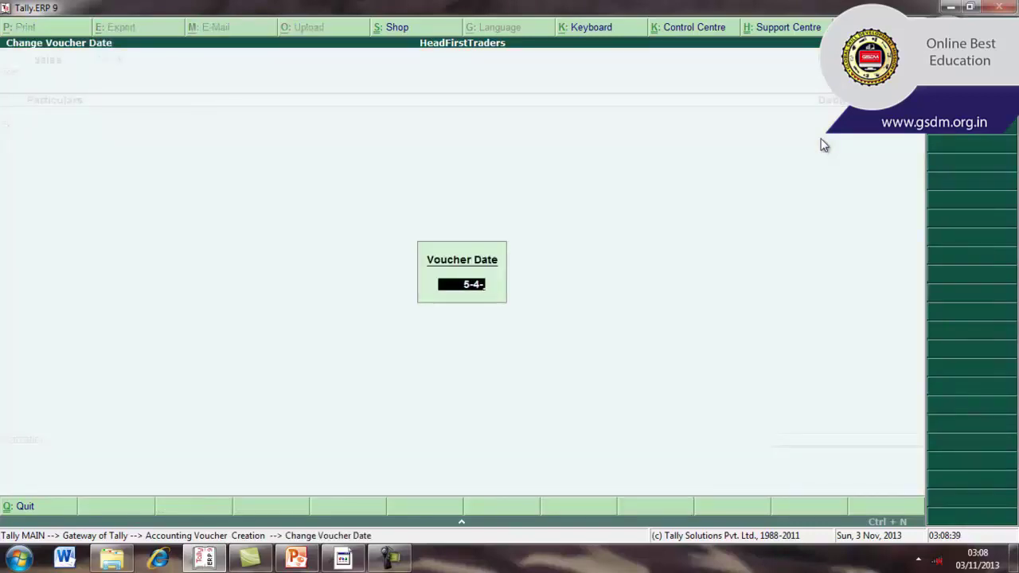
key(Return)
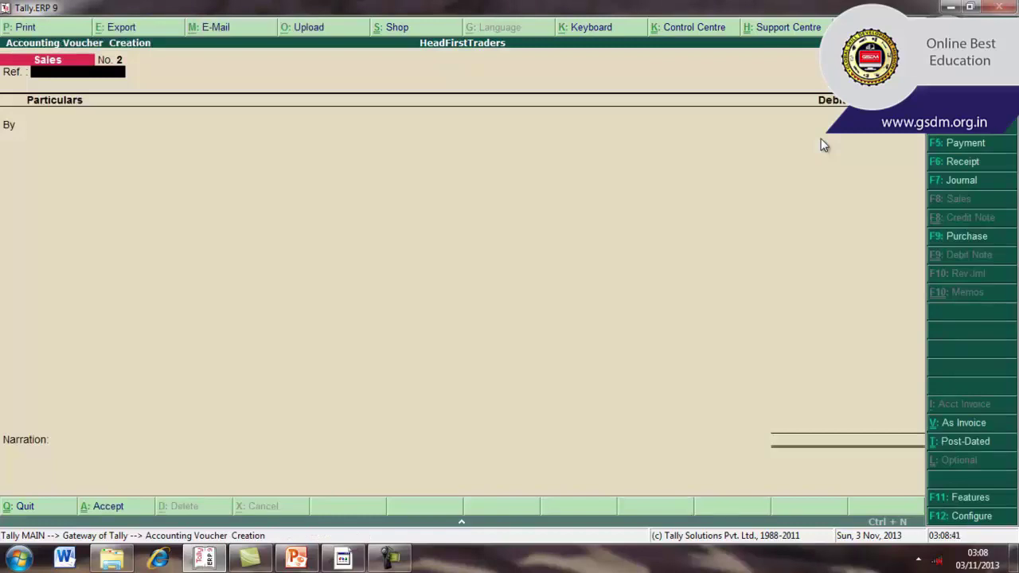
text(sale/2/10)
key(Return)
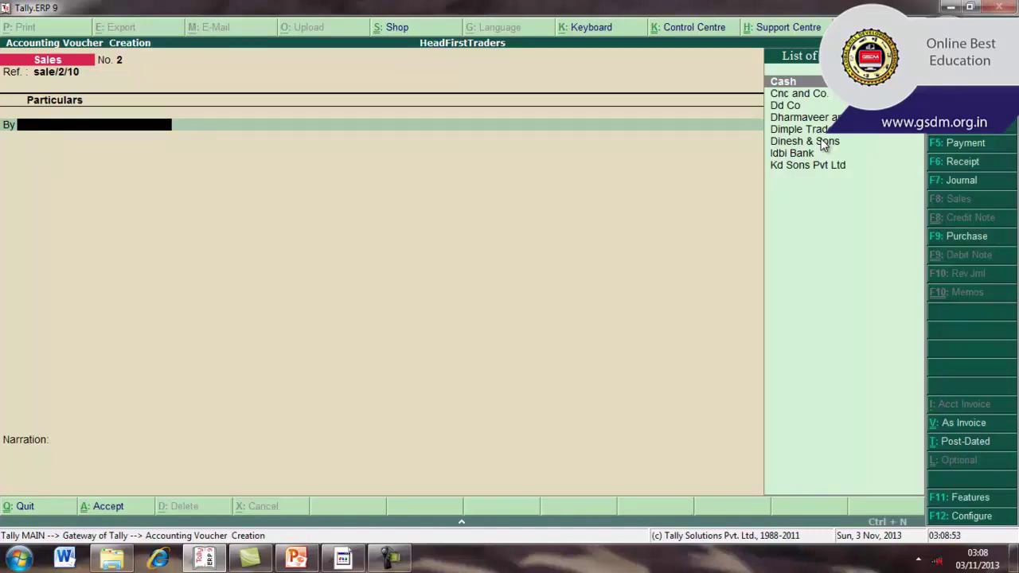
Debit the Cash ledger with 13,000 and credit the same amount to the Sales ledger.
key(Return)
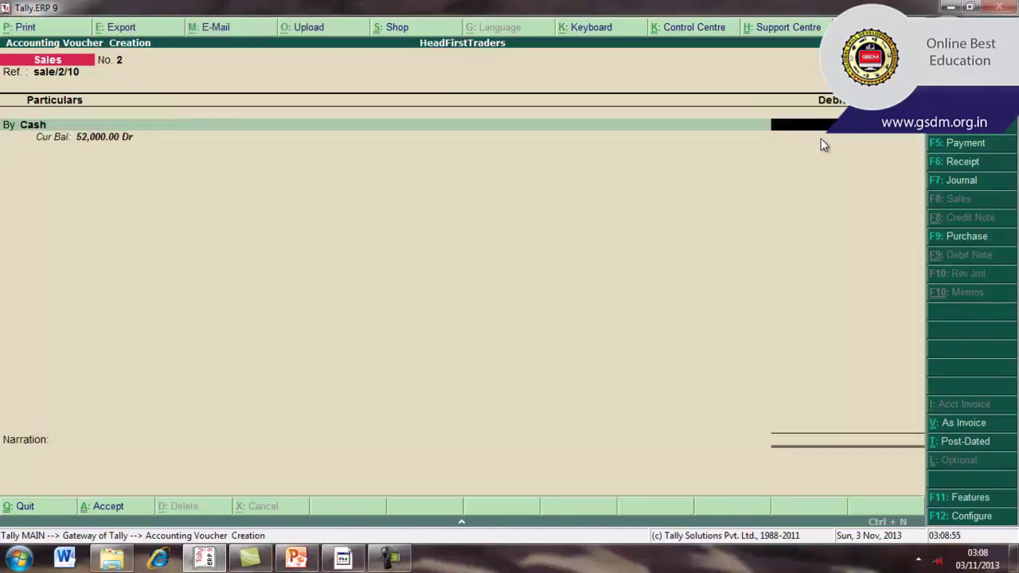
key(BackSpace)
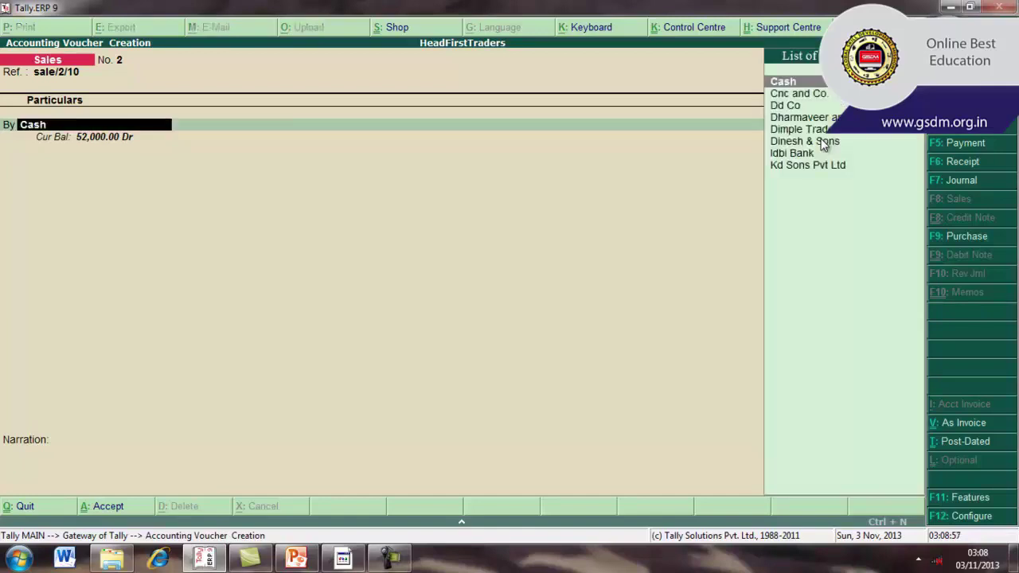
key(Return)
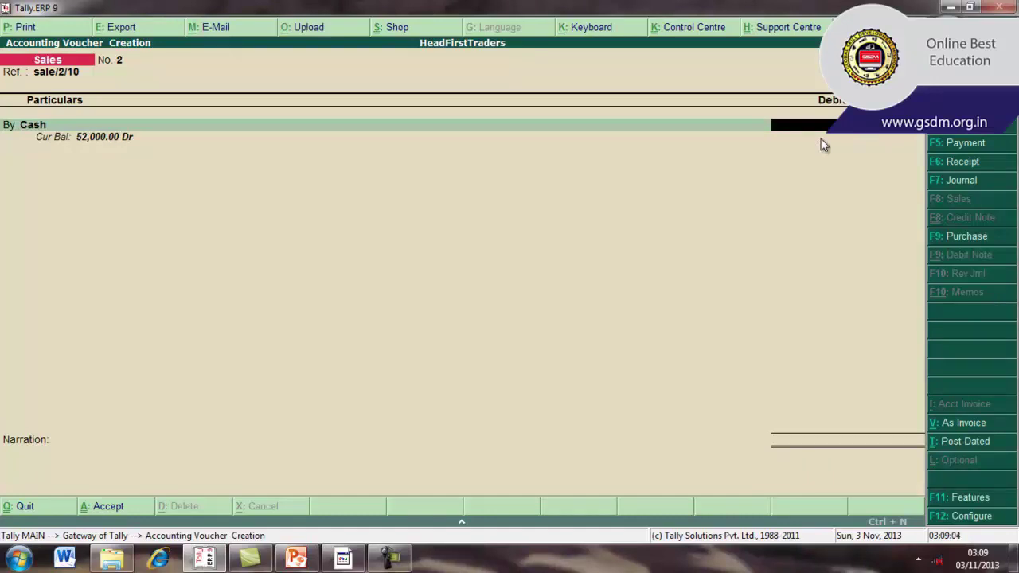
text(130)
key(Return)
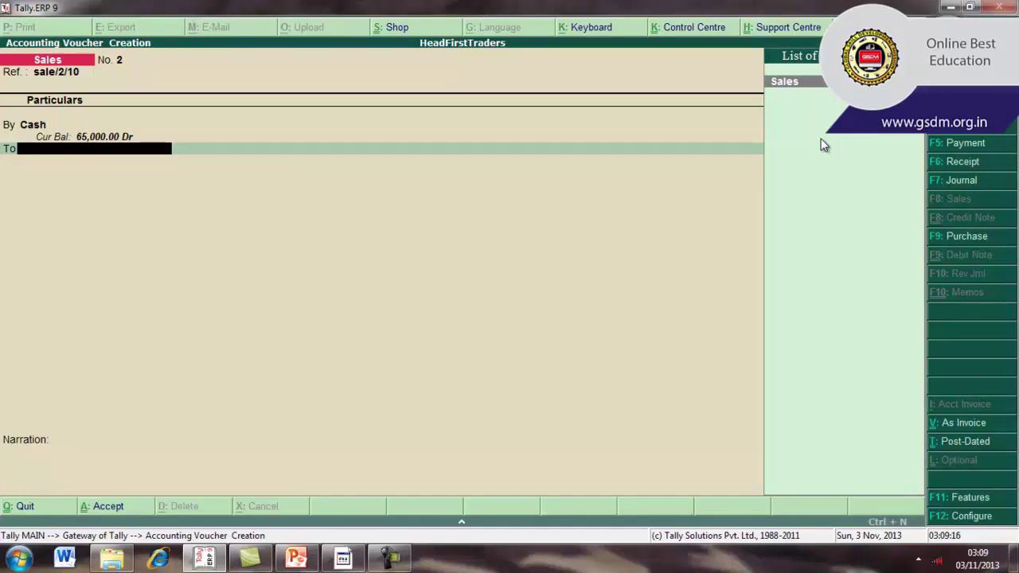
key(Return)
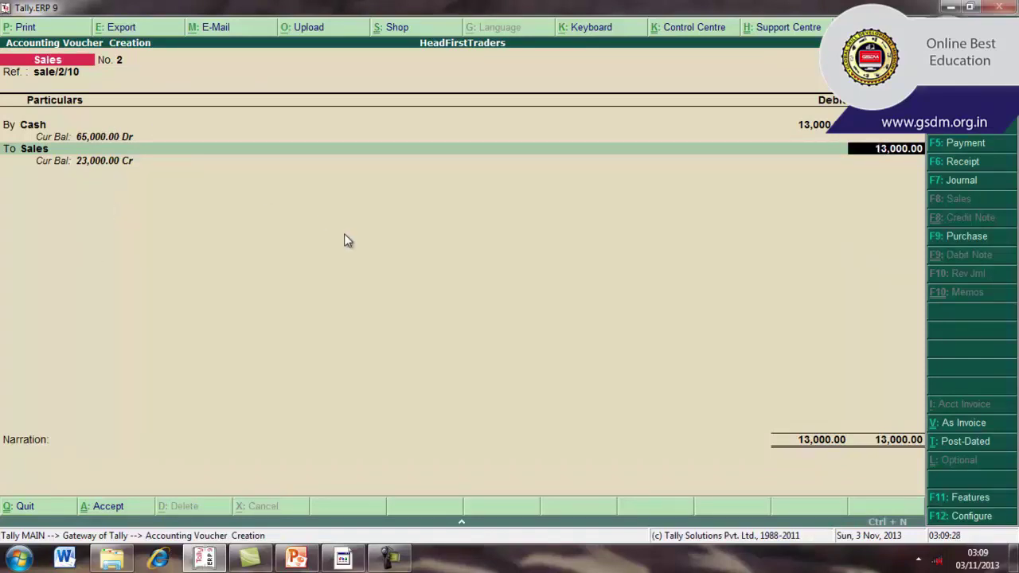
key(Return)
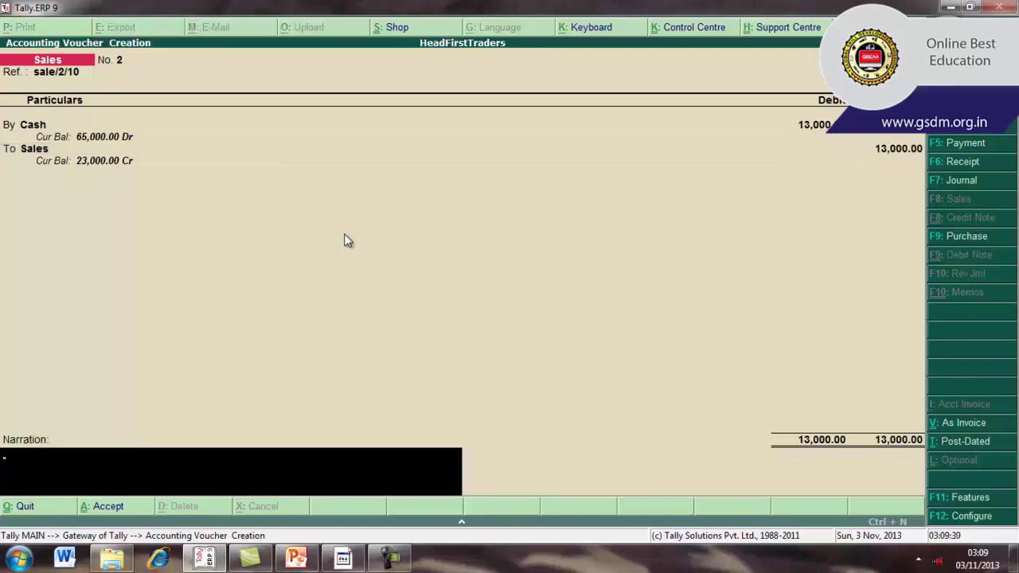
Enter the narration "sale of 10000/-cash" and save the sales voucher.
text(sale of 10000)
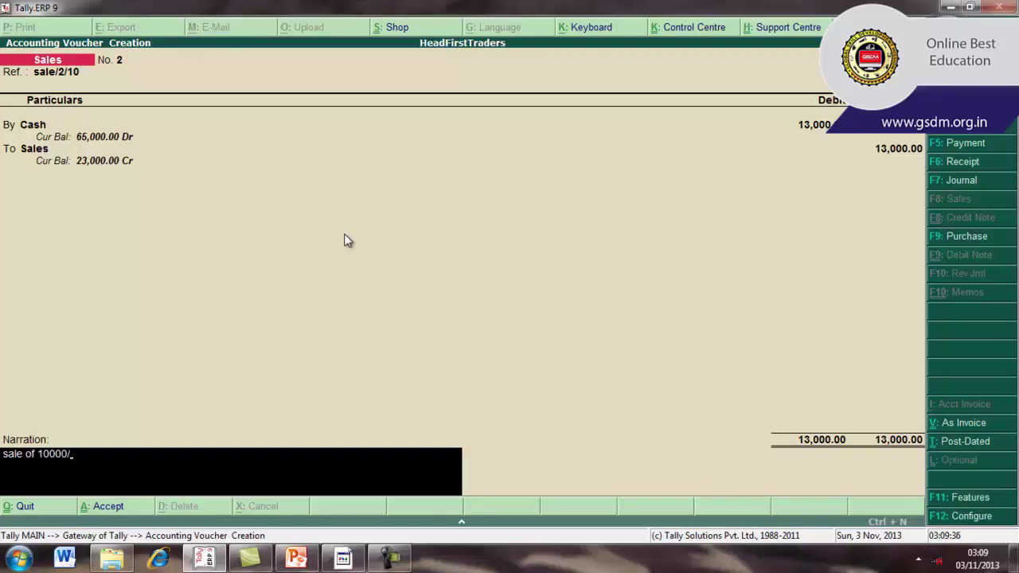
text(/-cash)
key(Return)
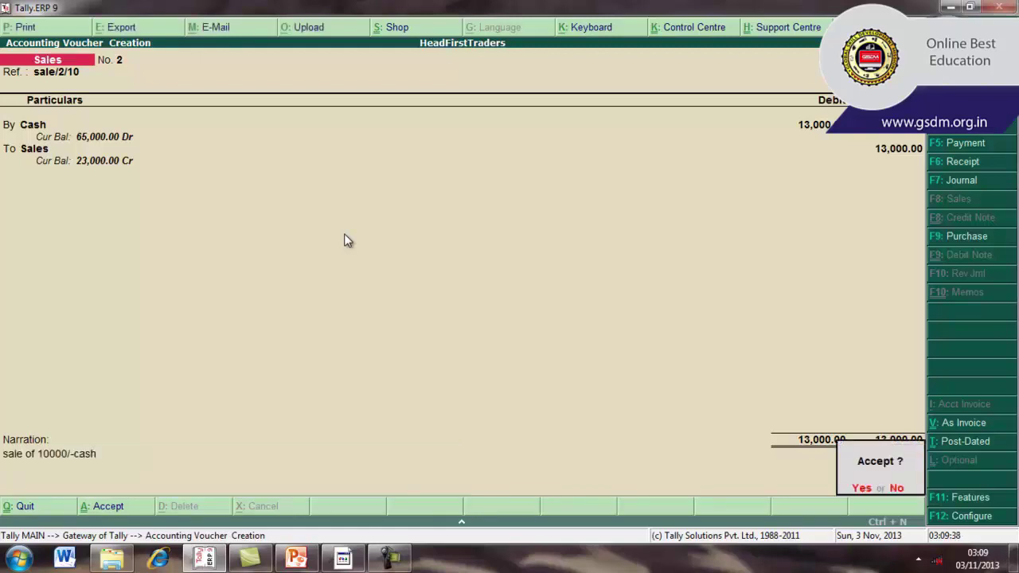
key(y)
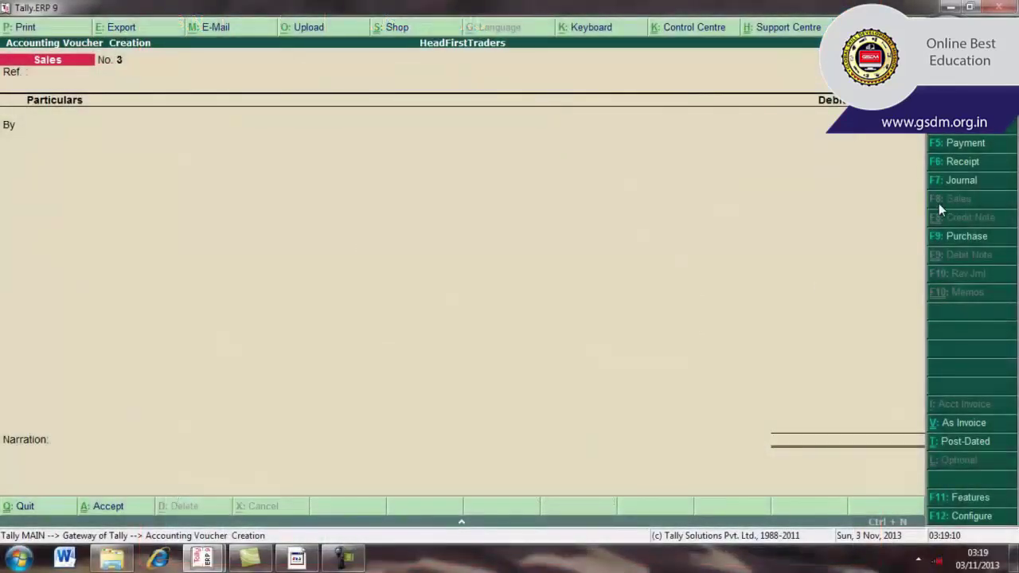
Start a payment voucher and debit the Cnc and Co. ledger with 4,500.
click(966, 143)
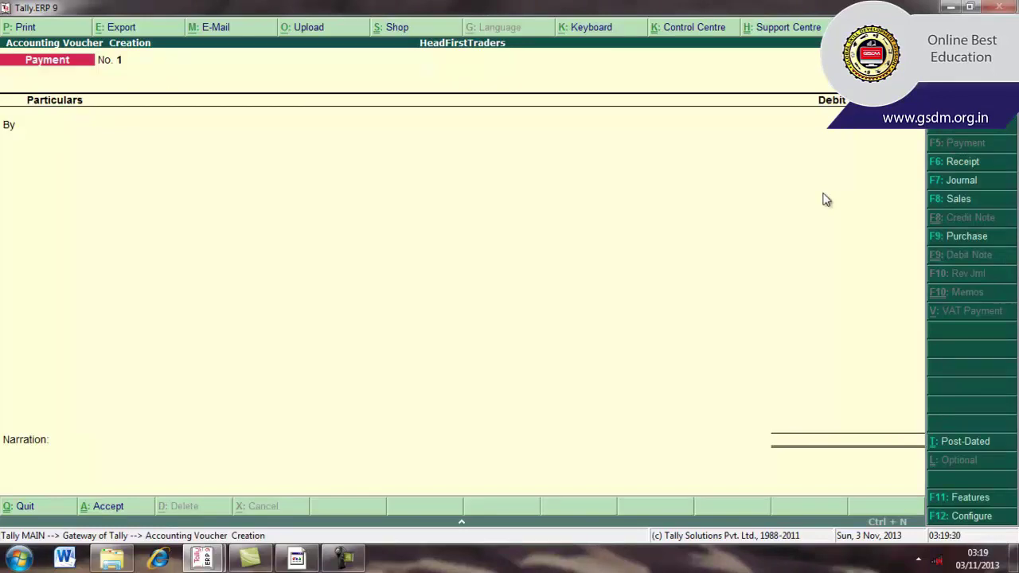
key(Return)
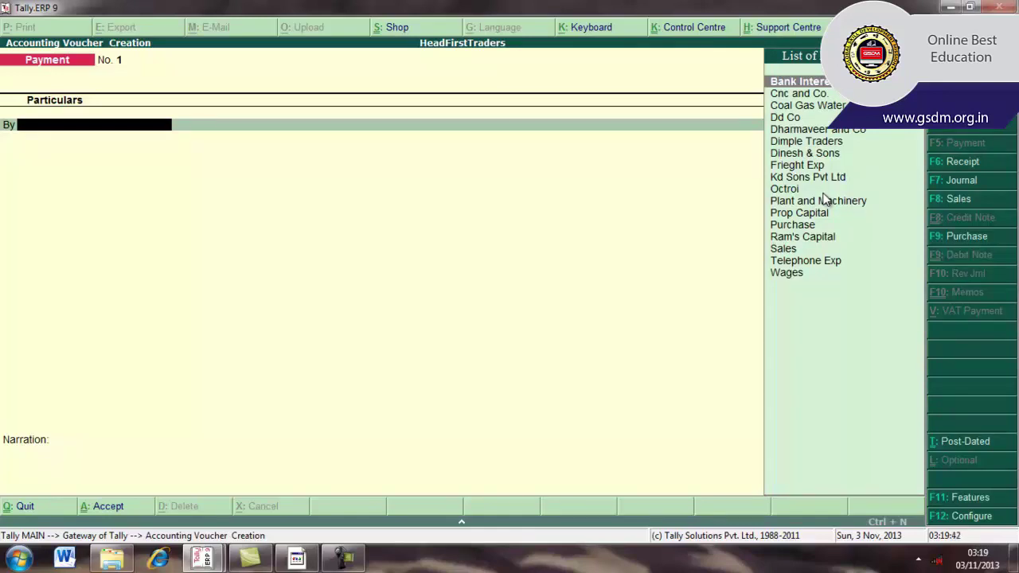
text(C)
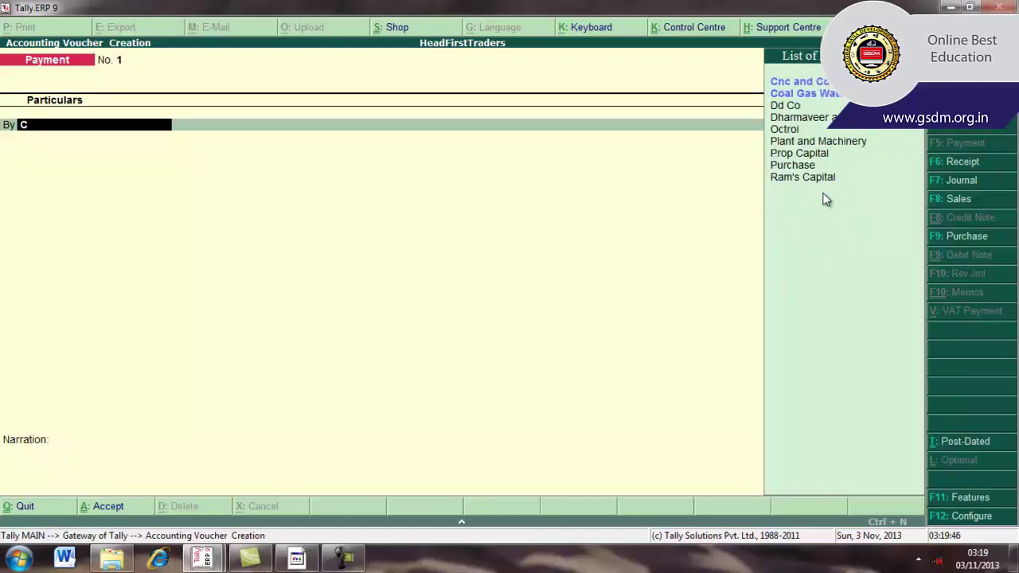
key(Down)
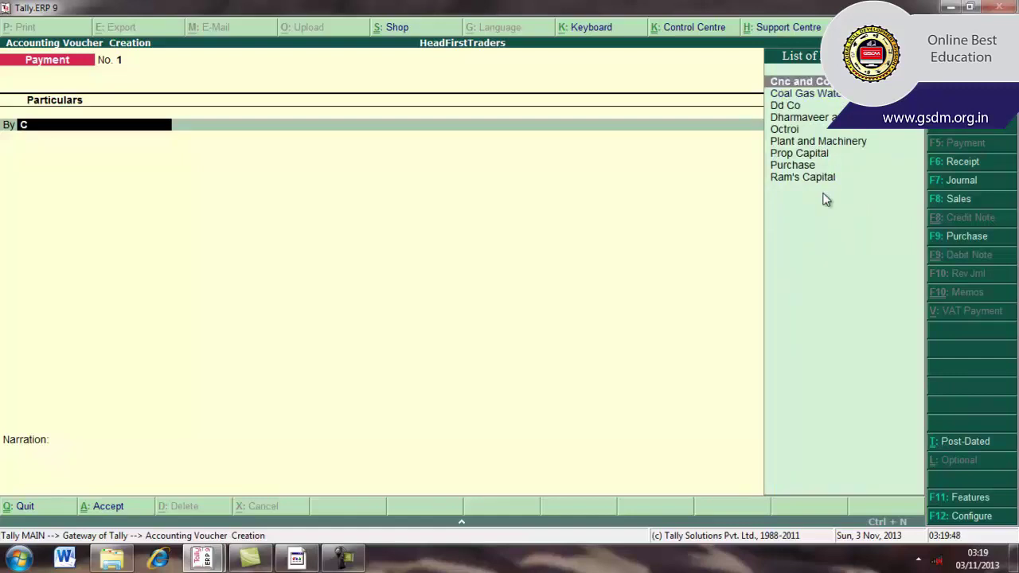
click(807, 82)
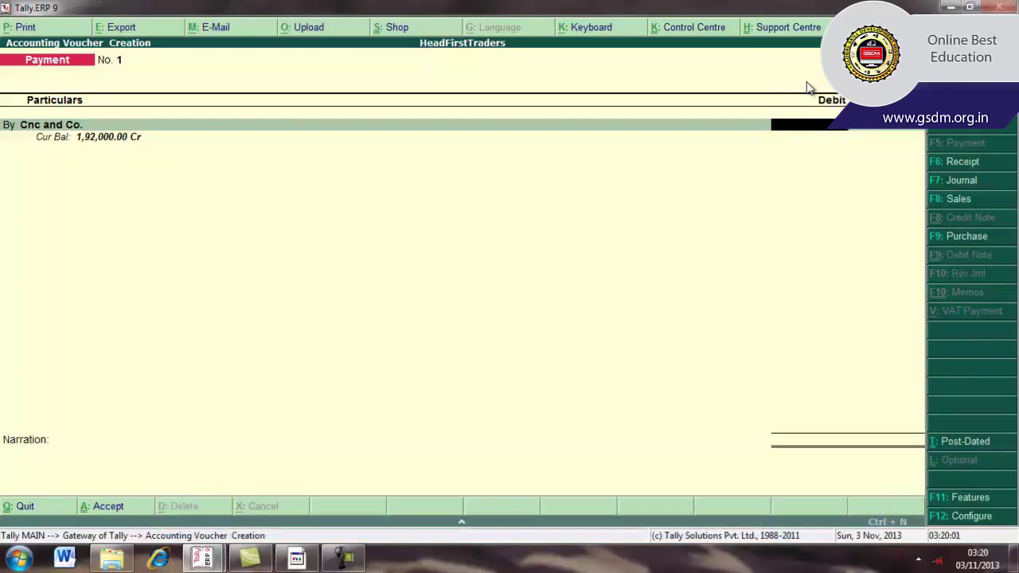
text(45)
key(Return)
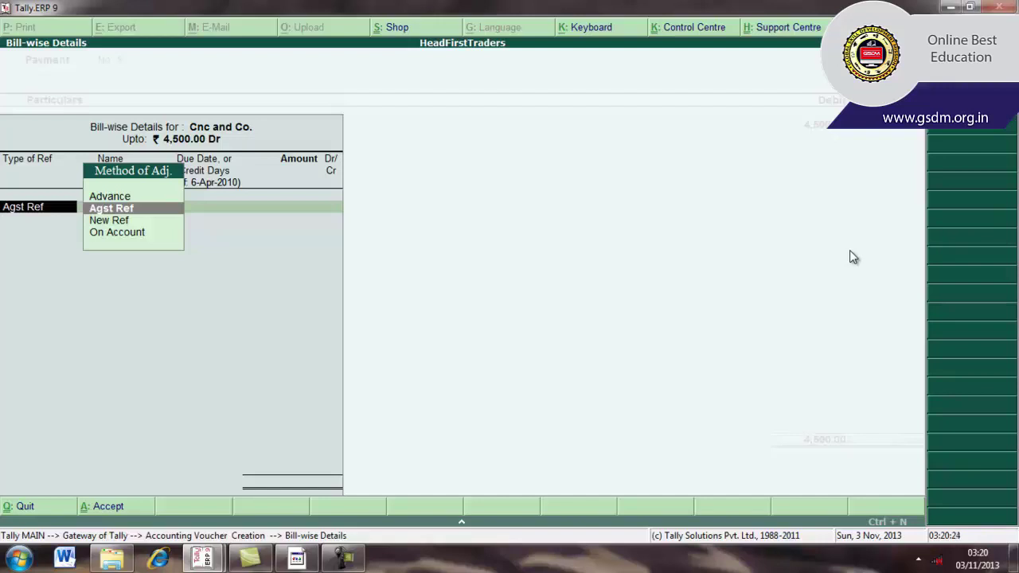
Allocate the 4,500 payment as Agst Ref to the pending bill Pur/1/10.
key(Return)
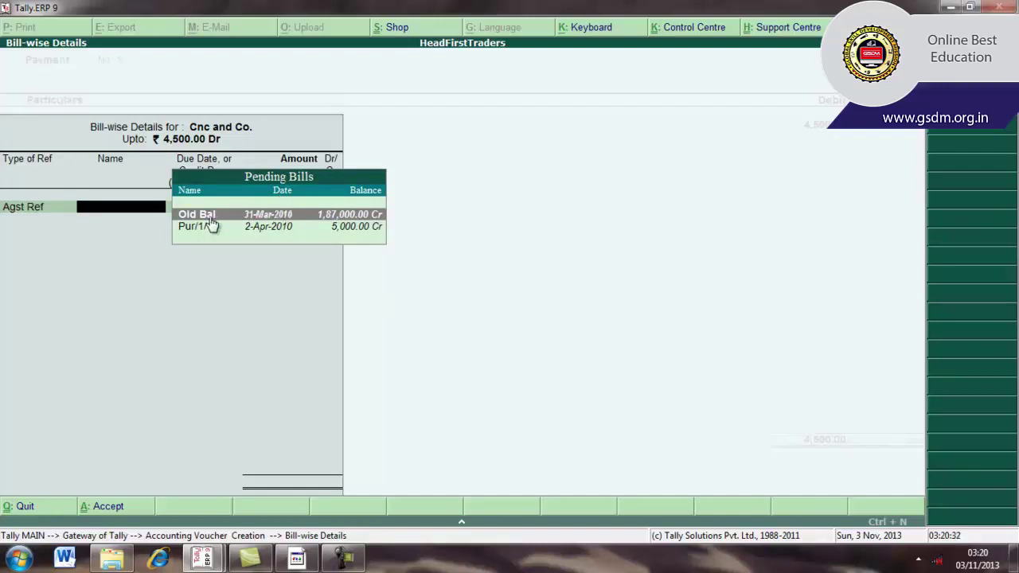
click(267, 229)
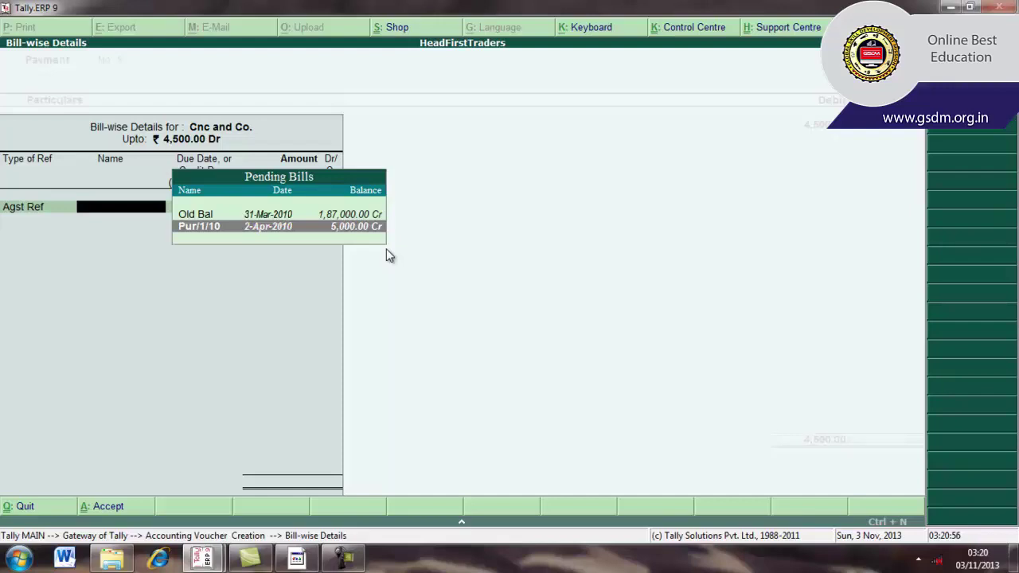
key(Return)
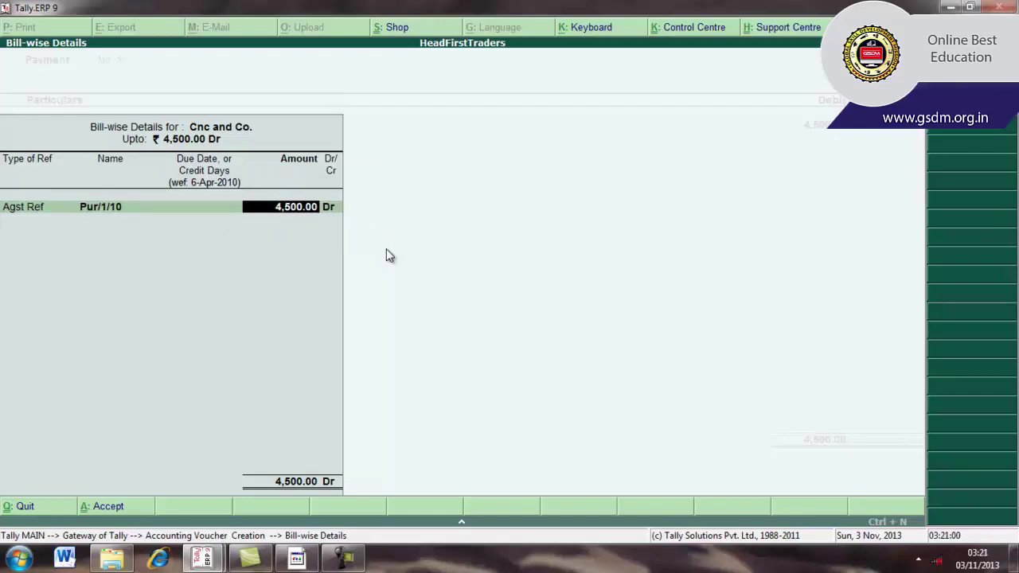
key(Return)
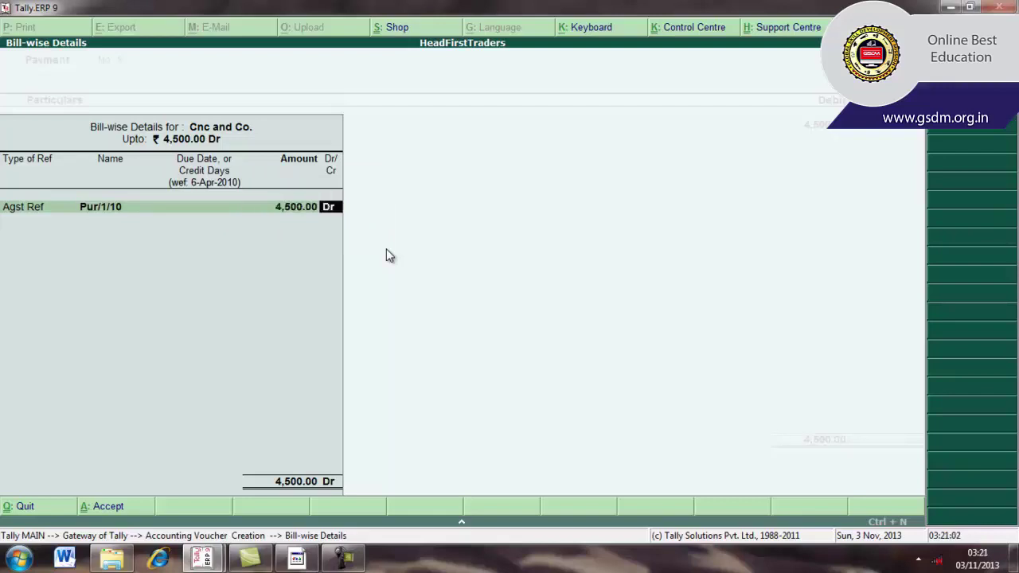
key(Return)
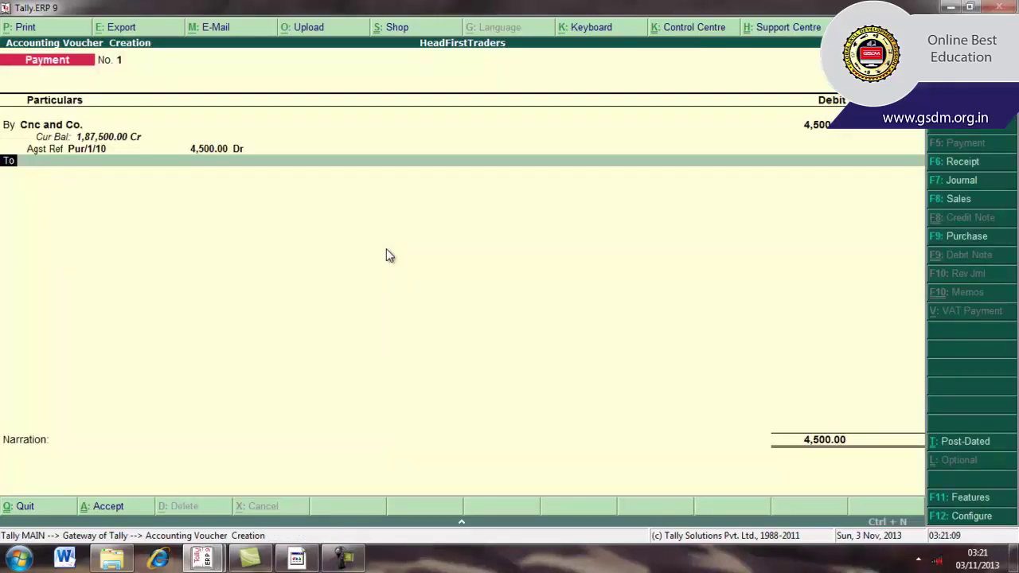
Credit the Cash ledger with 4,500 in the payment voucher.
key(Return)
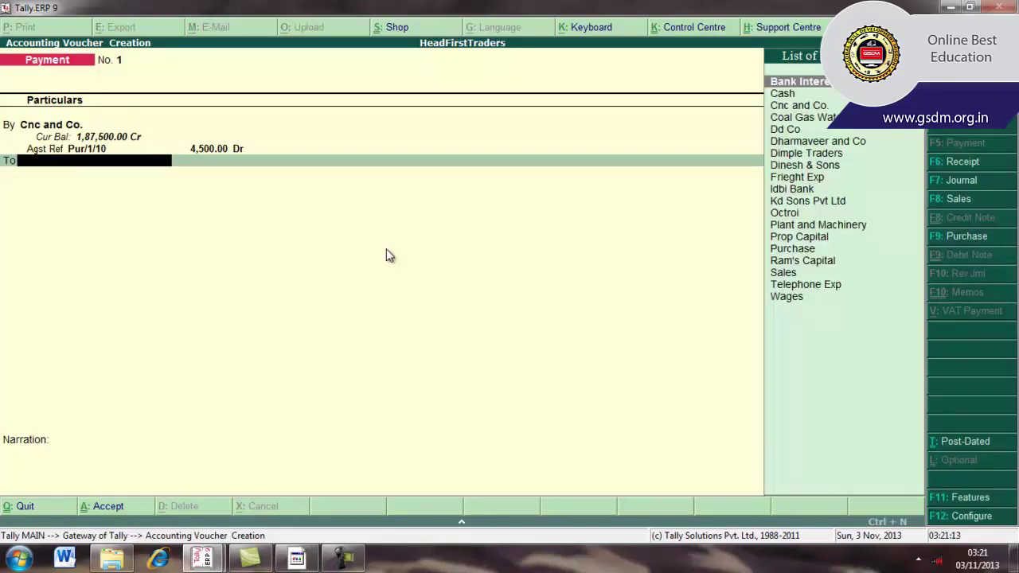
text(C)
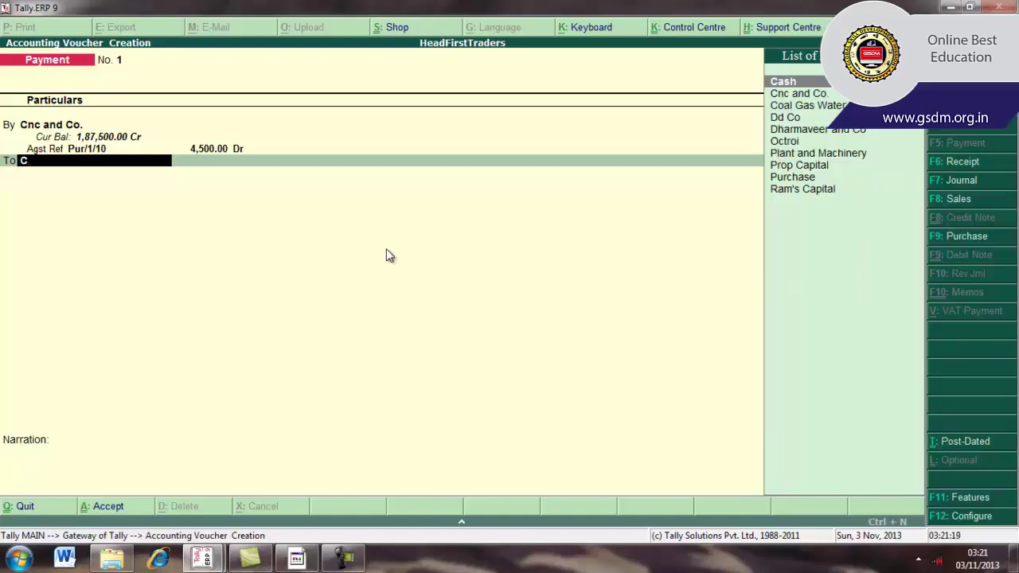
key(Return)
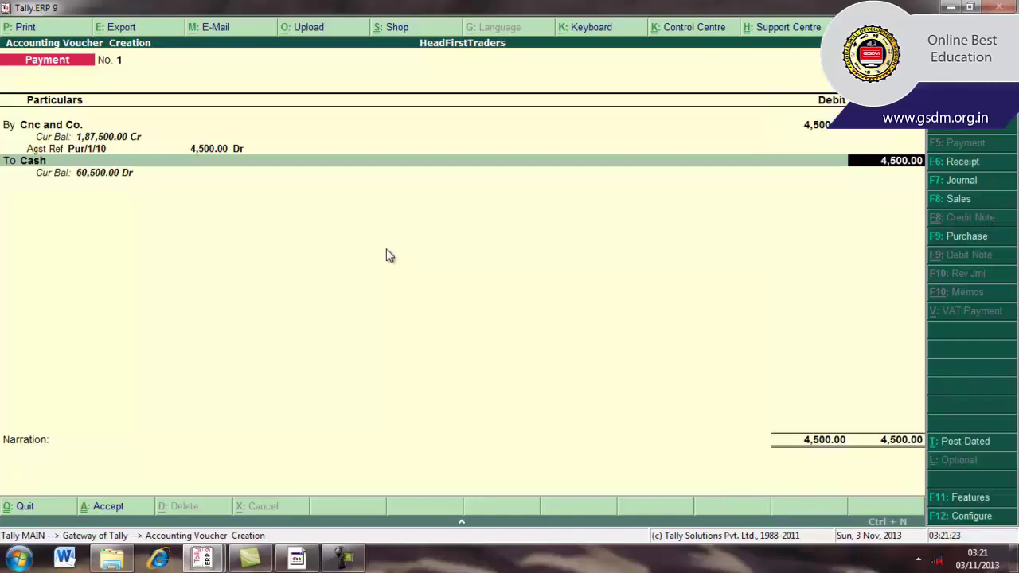
key(Return)
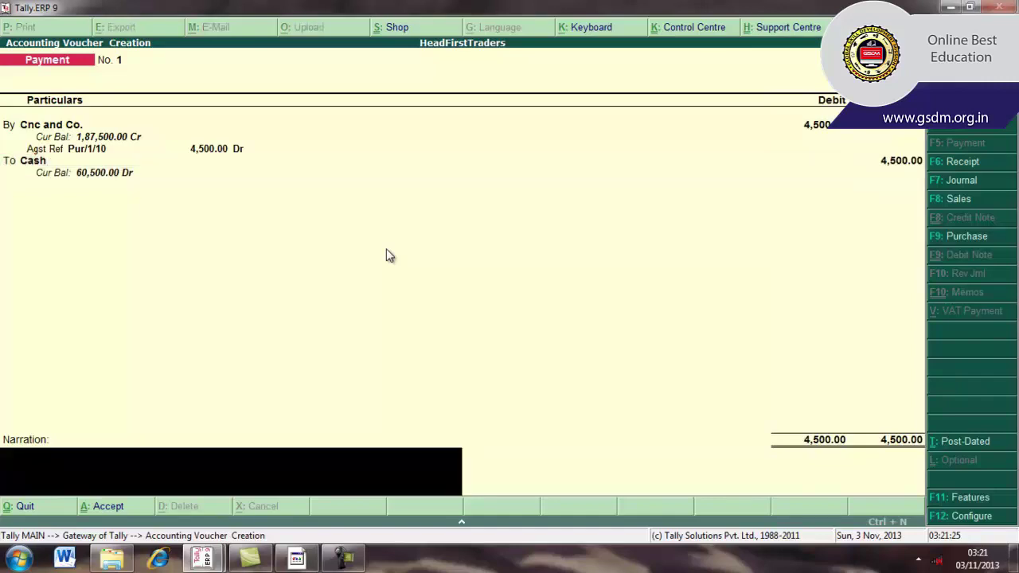
Enter the narration "paid to cnc and co." and save the payment voucher.
text(paidt)
key(BackSpace)
text(to cnc and)
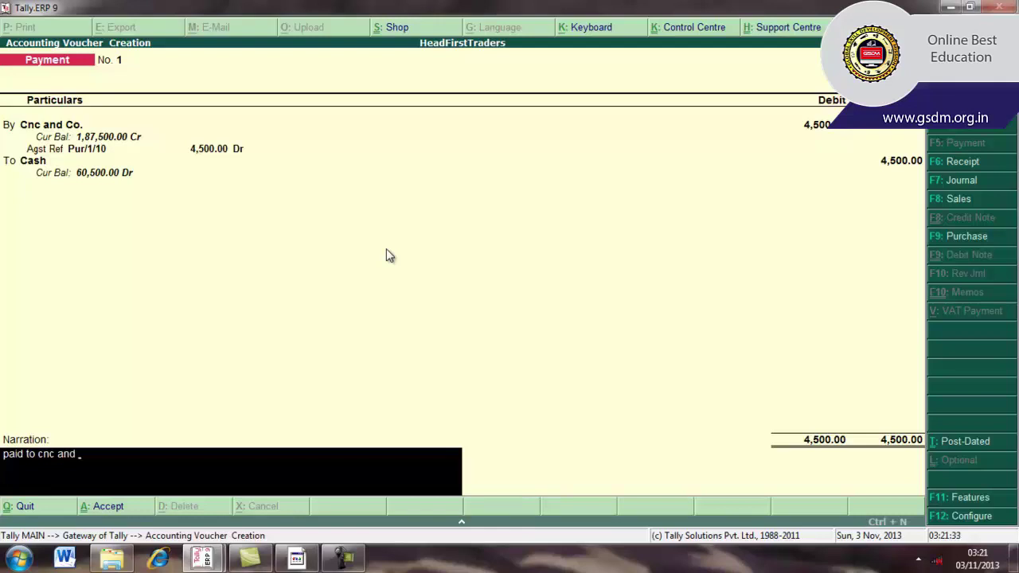
text( co.)
key(Return)
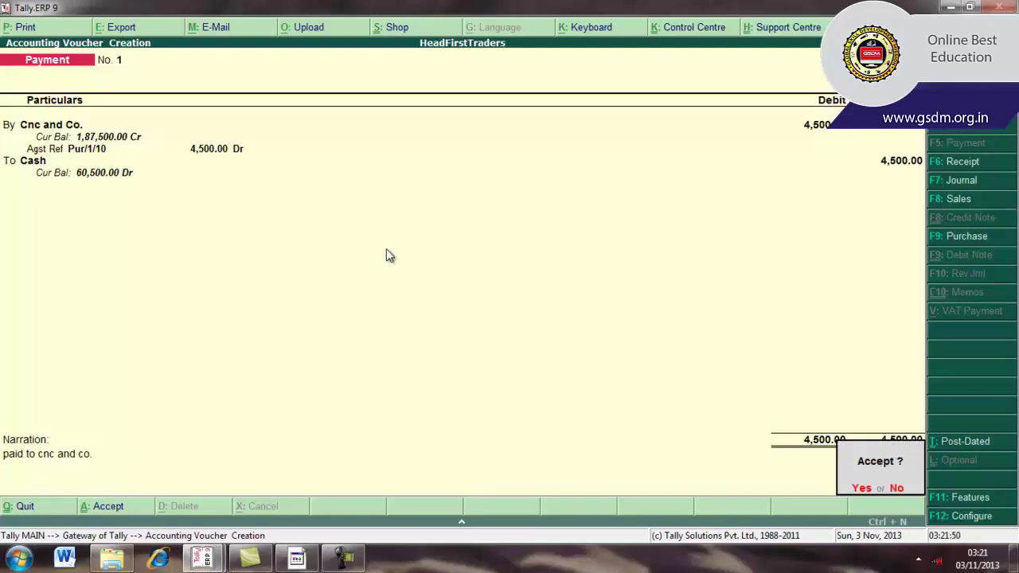
key(Return)
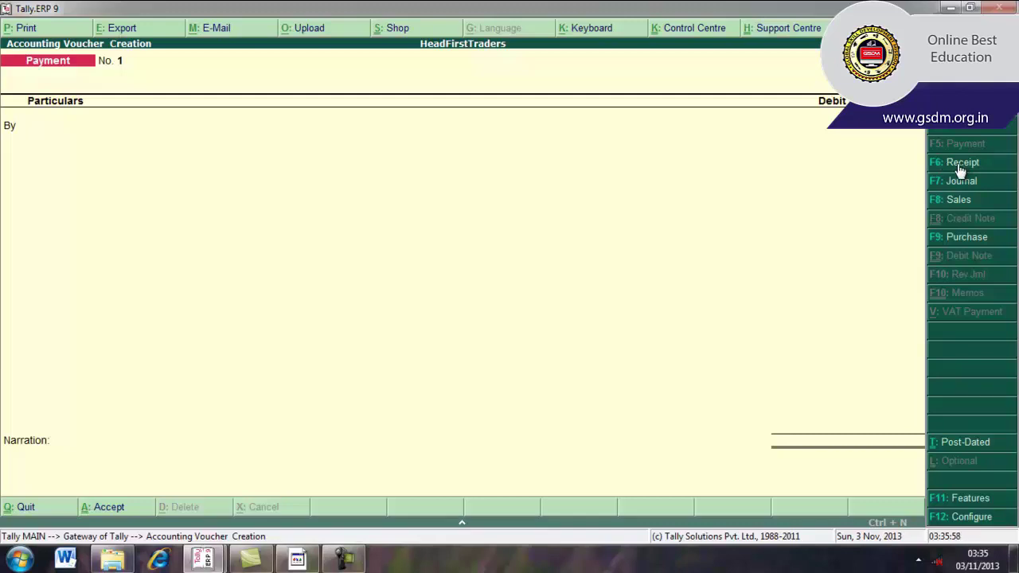
Start a receipt voucher and credit the Dharmaveer and Co ledger with 8,000.
click(959, 164)
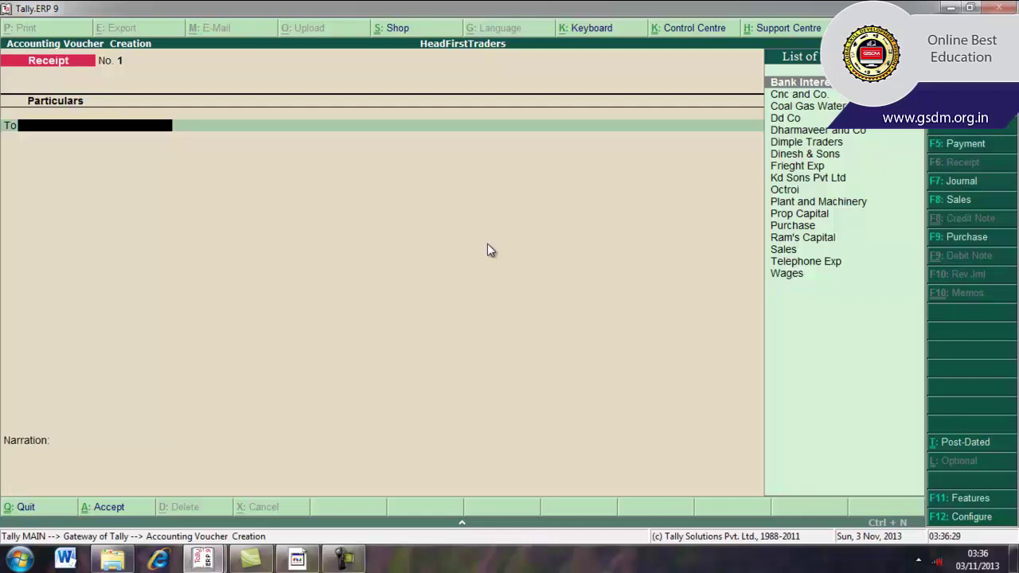
text(D)
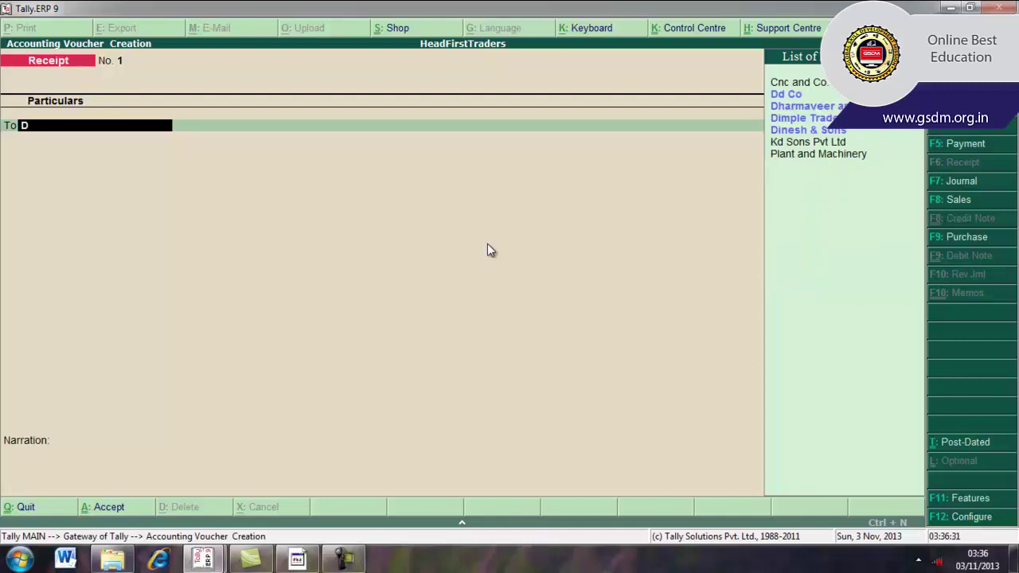
text(harm)
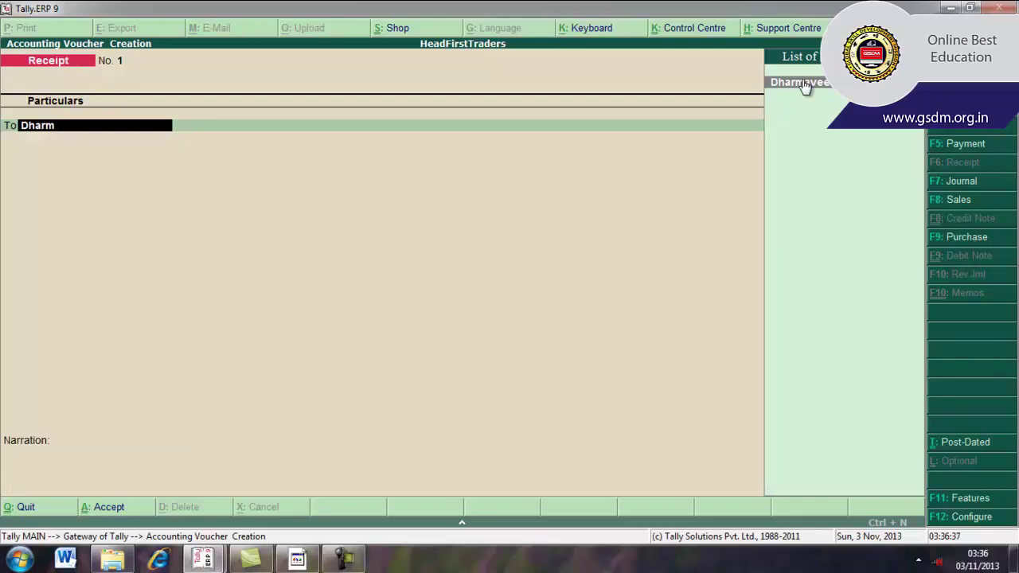
key(Return)
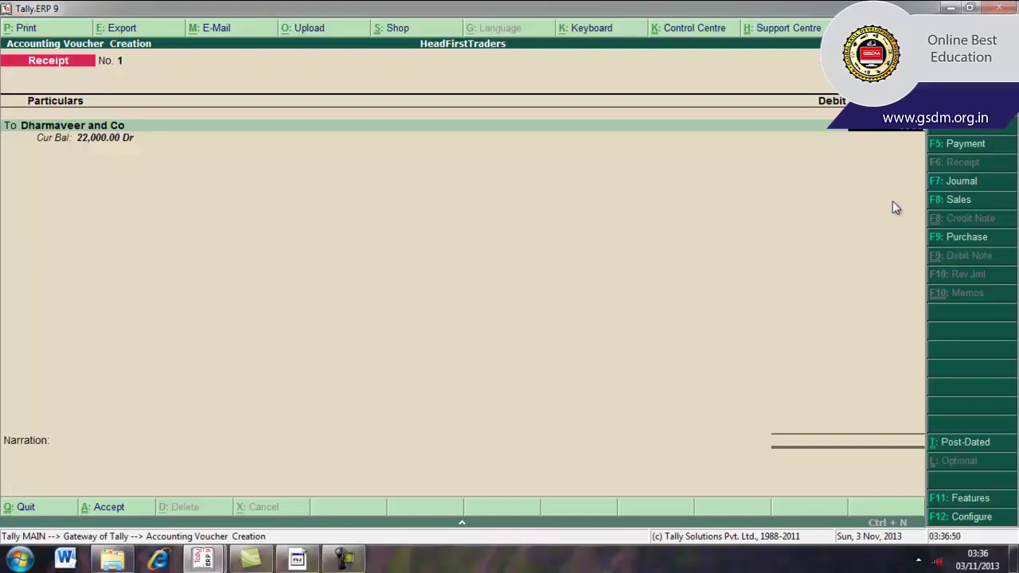
key(Return)
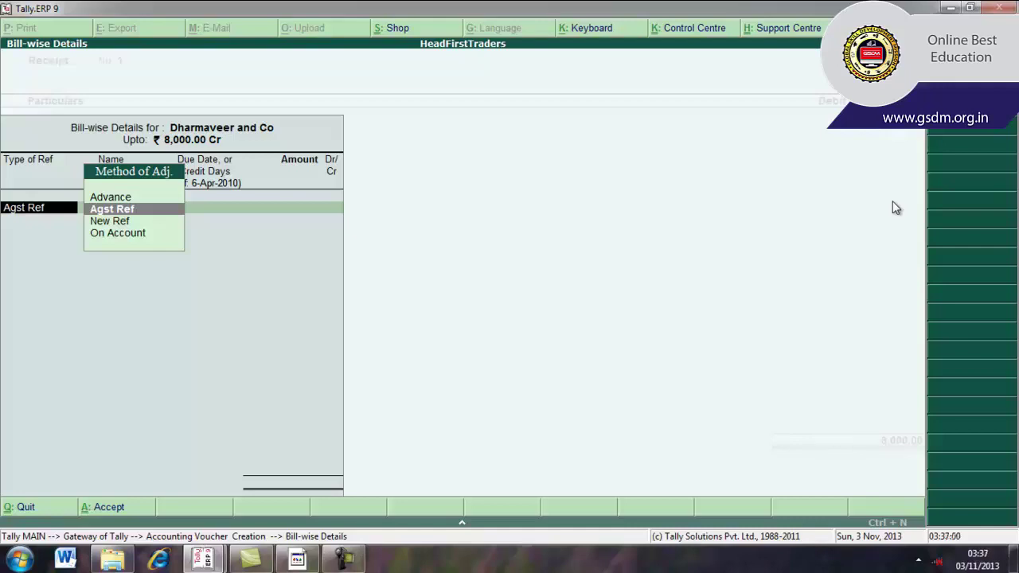
Allocate the 8,000 receipt as Agst Ref to the pending bill 1 dated 5-Apr-2010.
key(Return)
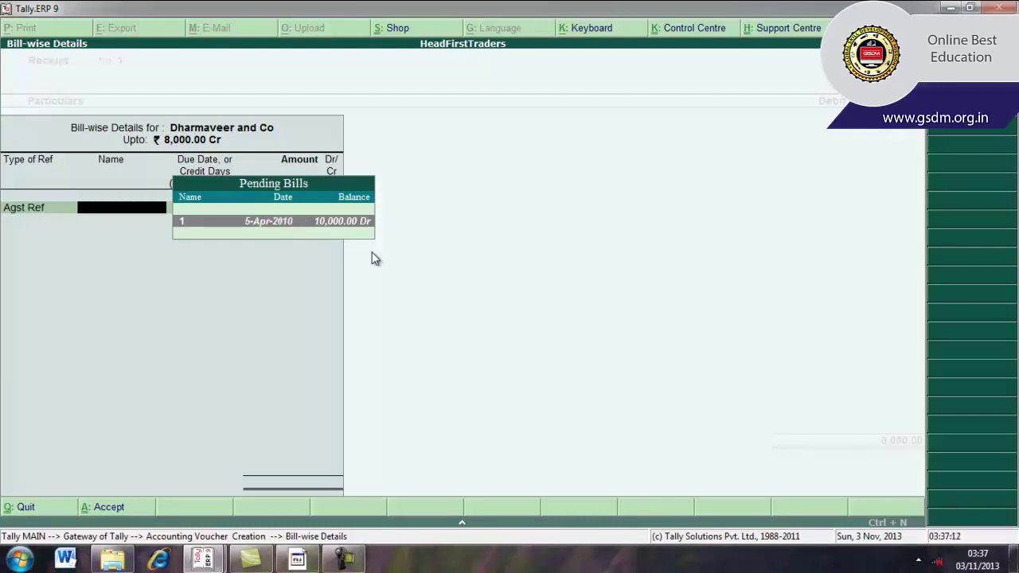
key(Return)
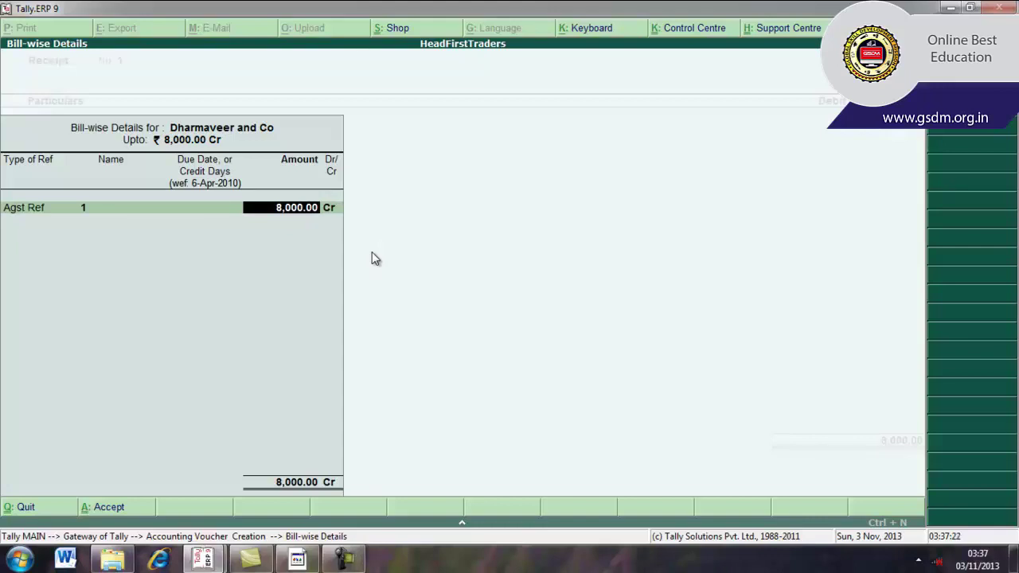
key(Return)
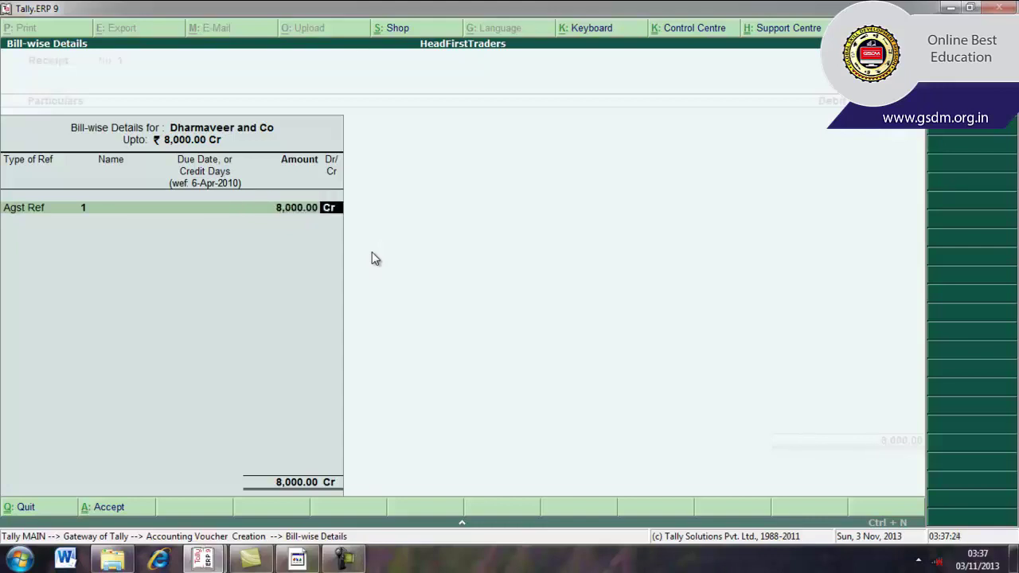
key(Return)
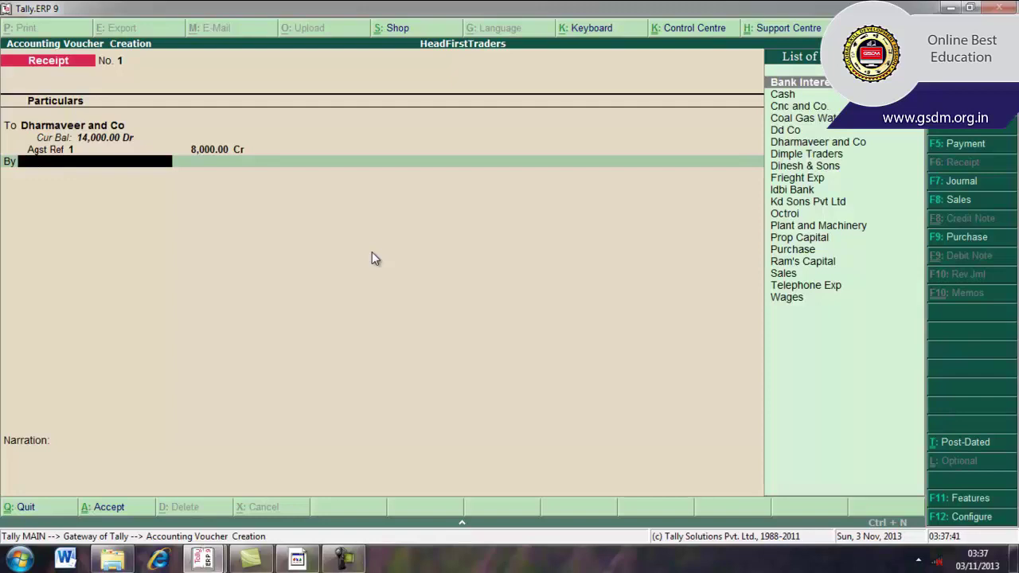
Debit the Cash ledger with 8,000 in the receipt voucher.
key(Down)
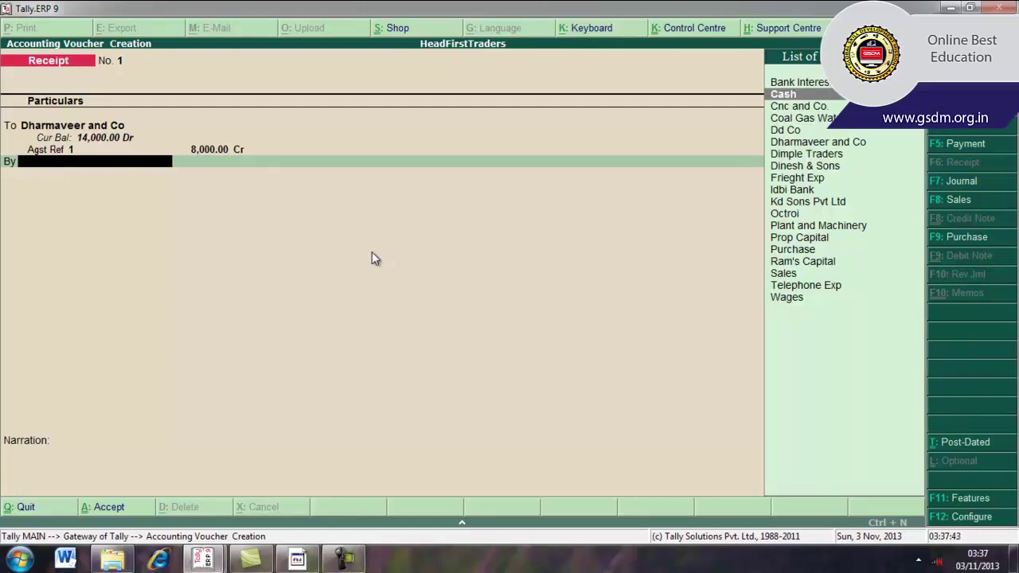
key(Return)
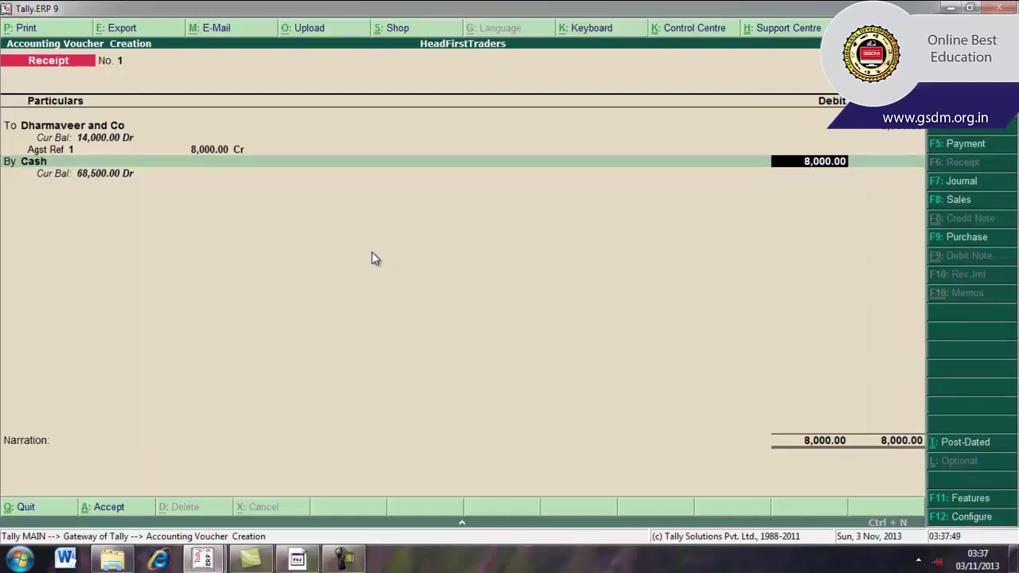
key(Return)
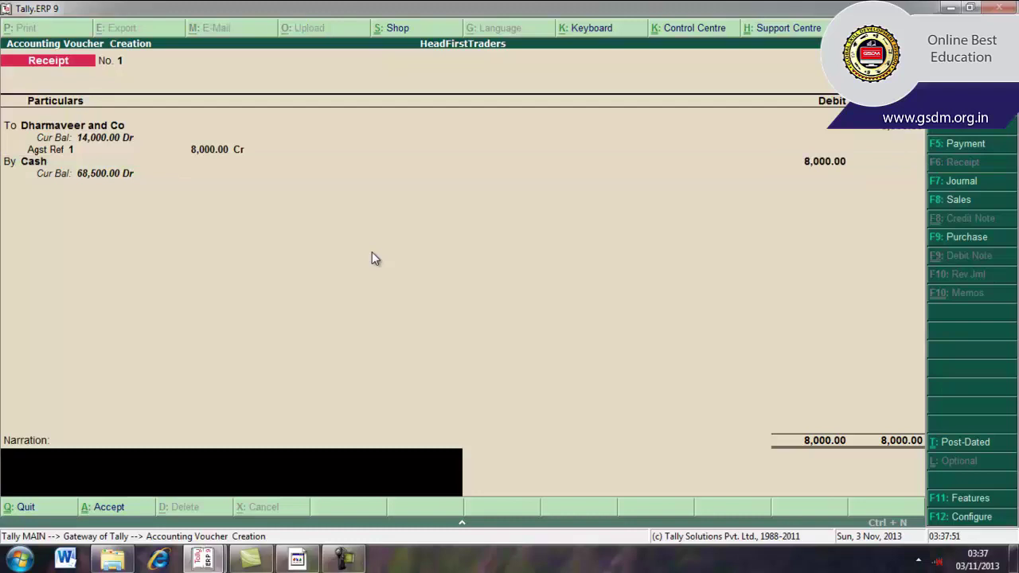
Enter the narration "recived from dharmveer 8000" and save the receipt voucher.
text(recived fromd)
key(BackSpace)
text(dharmveer)
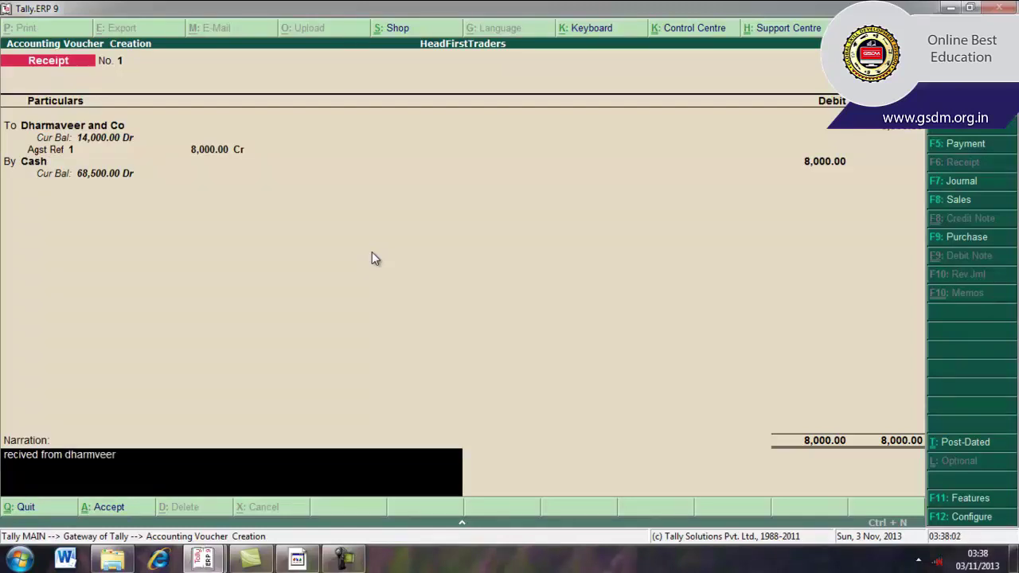
text( 8000)
key(Return)
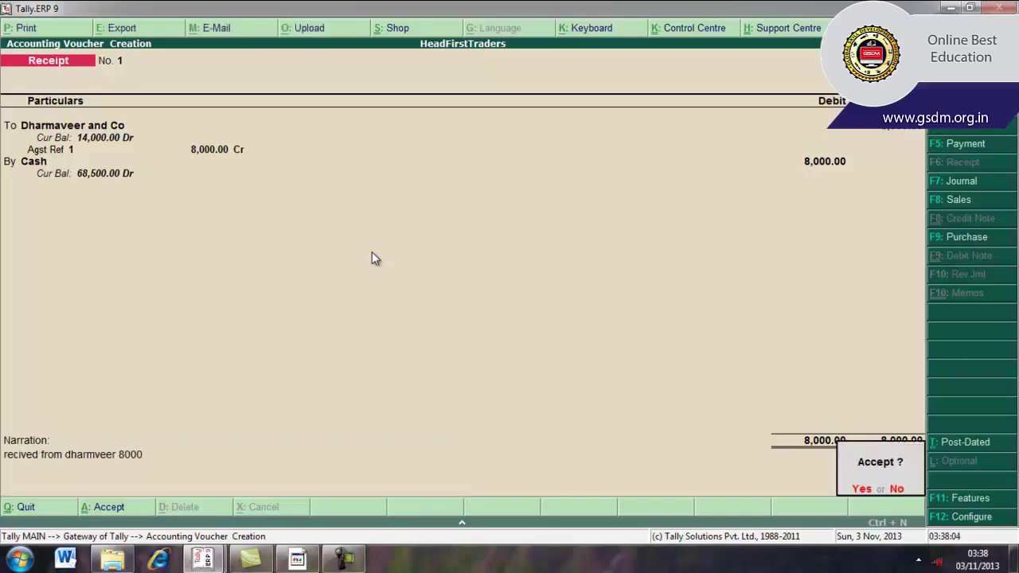
key(Return)
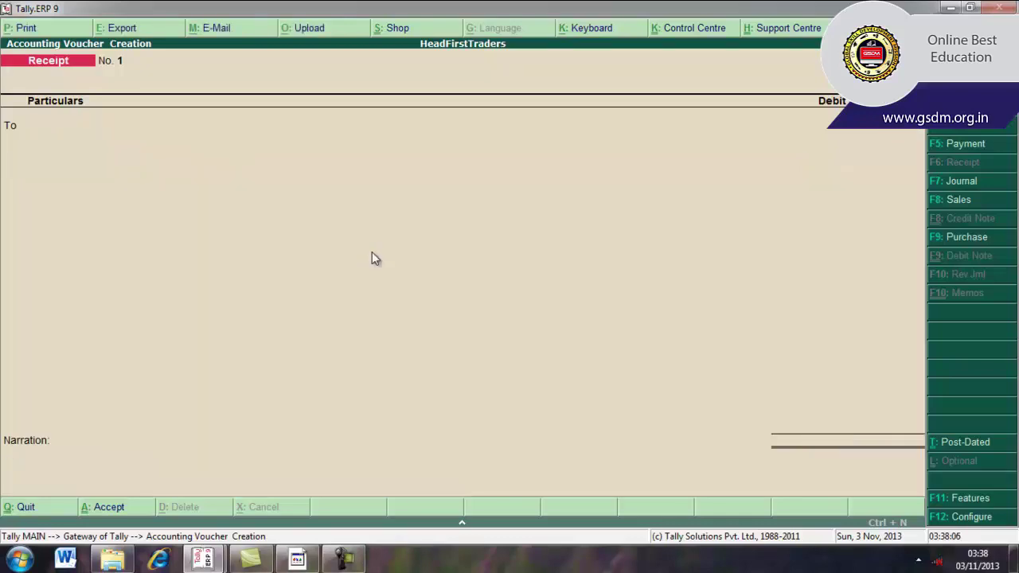